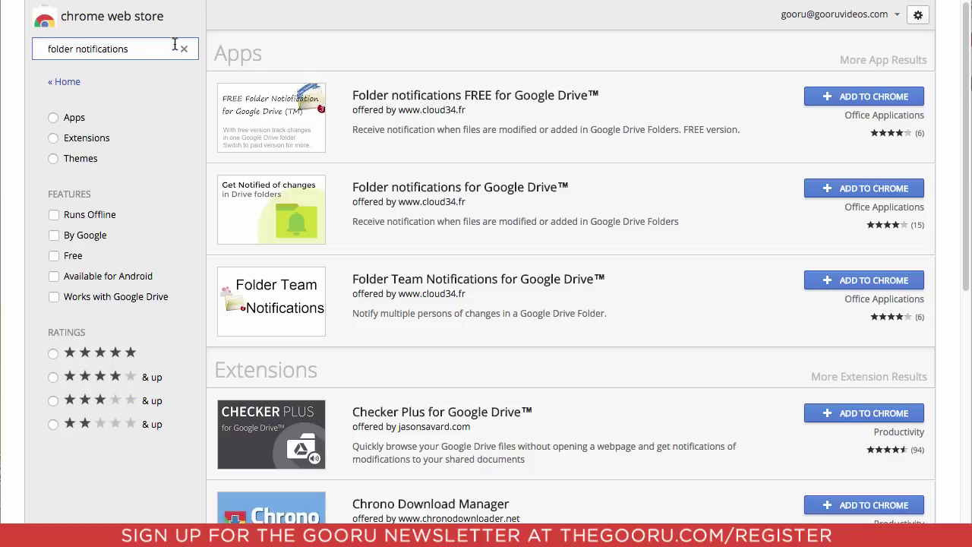
Add Folder notifications FREE for Google Drive to Chrome and open its details
drag(144, 48, 44, 48)
click(131, 49)
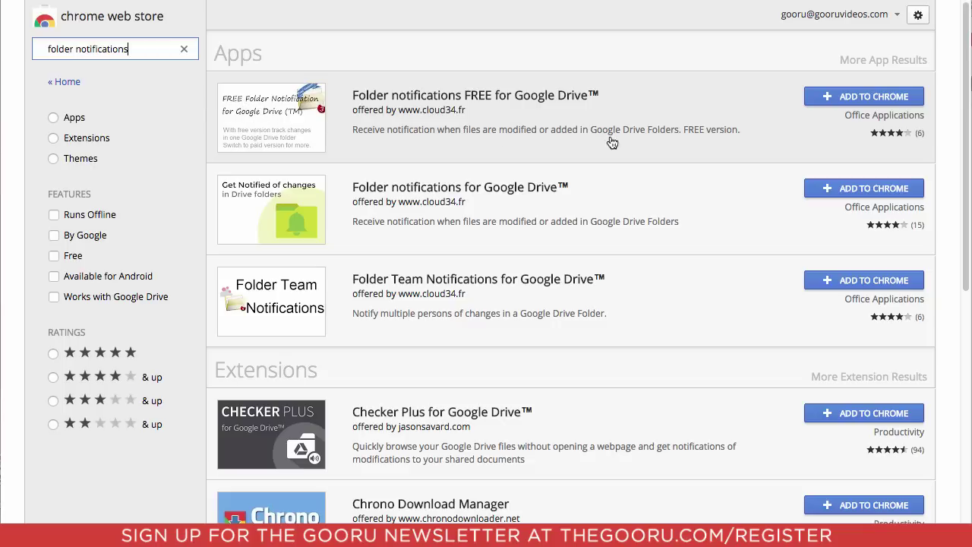
click(835, 99)
click(619, 99)
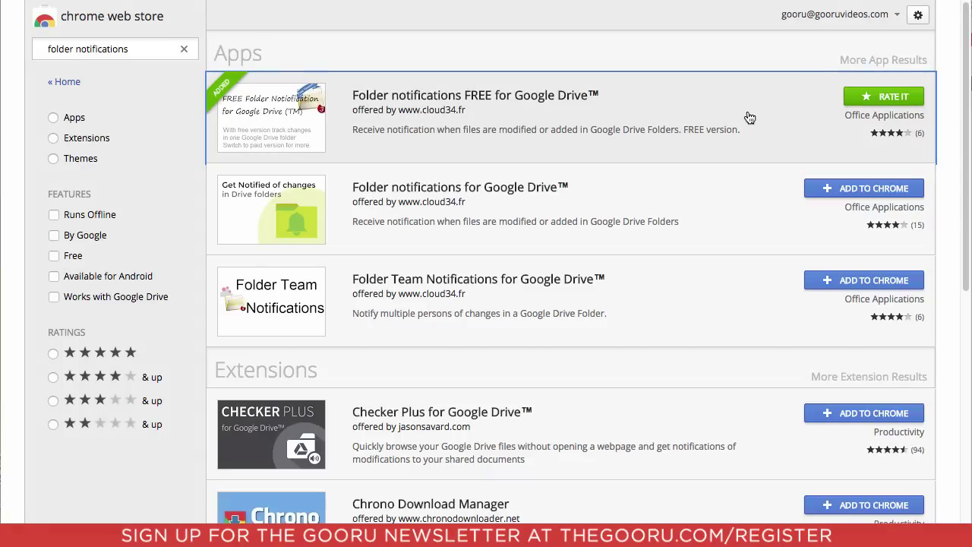
click(748, 115)
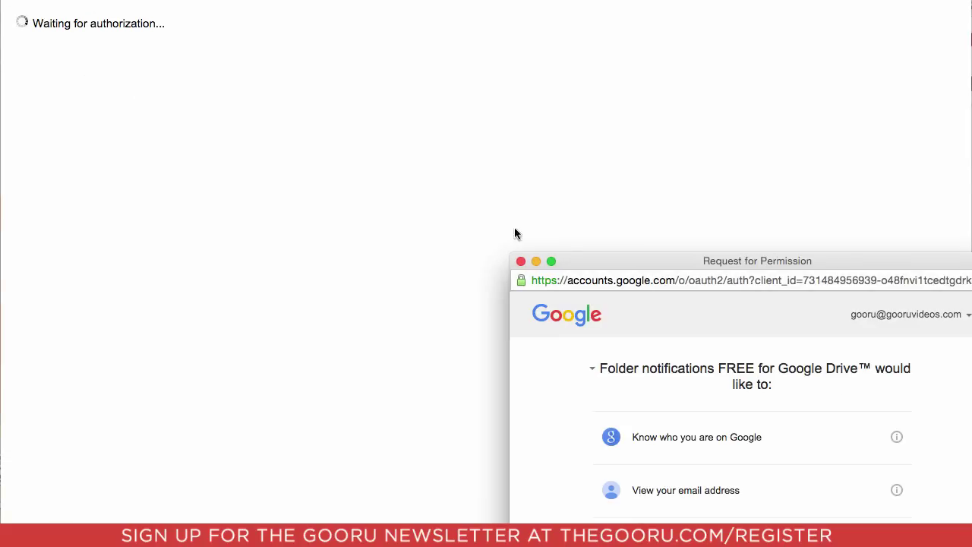
Bring the app's permission request fully into view and scroll down to its Allow button
drag(594, 259, 364, 15)
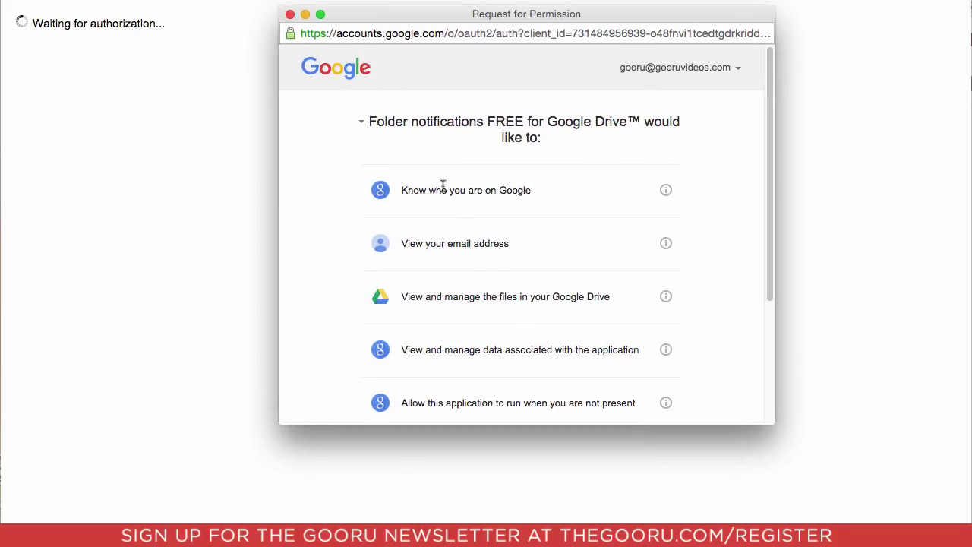
scroll(503, 294, down, 5)
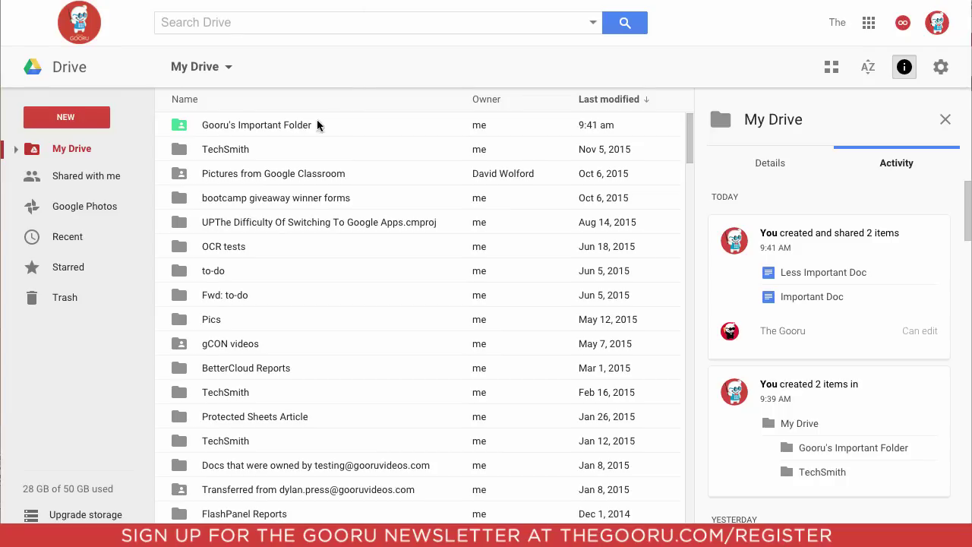
Open Gooru's Important Folder, copy its Drive web address, and return to the Folder notifications address field
double_click(288, 128)
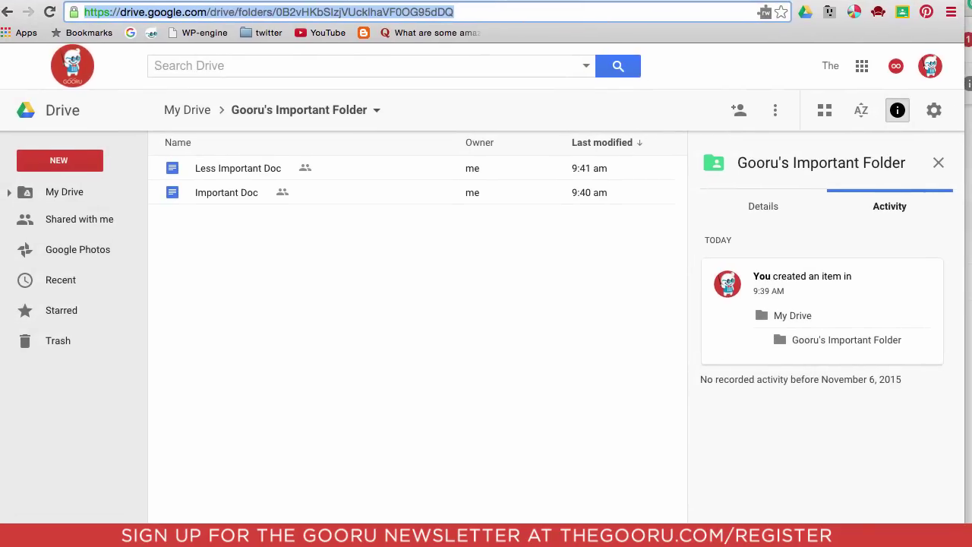
right_click(466, 11)
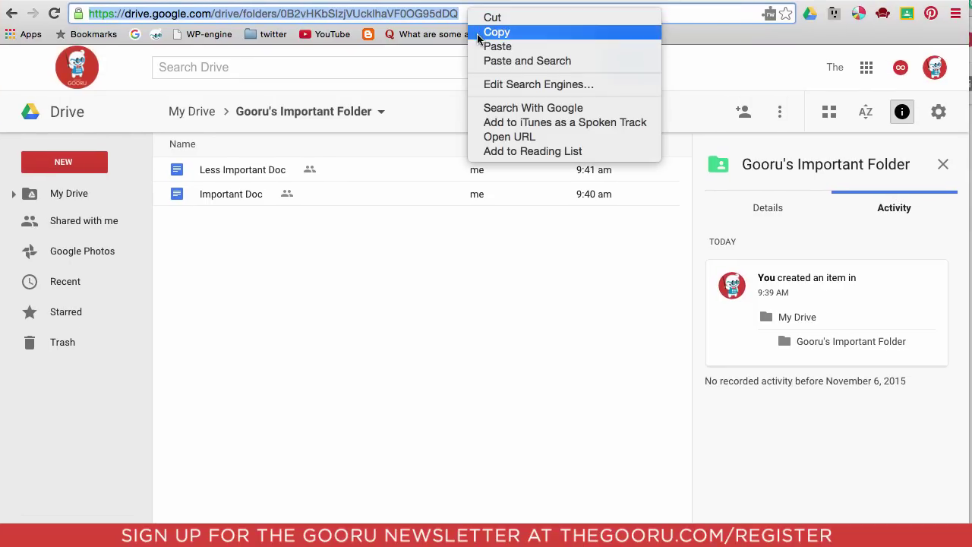
click(490, 32)
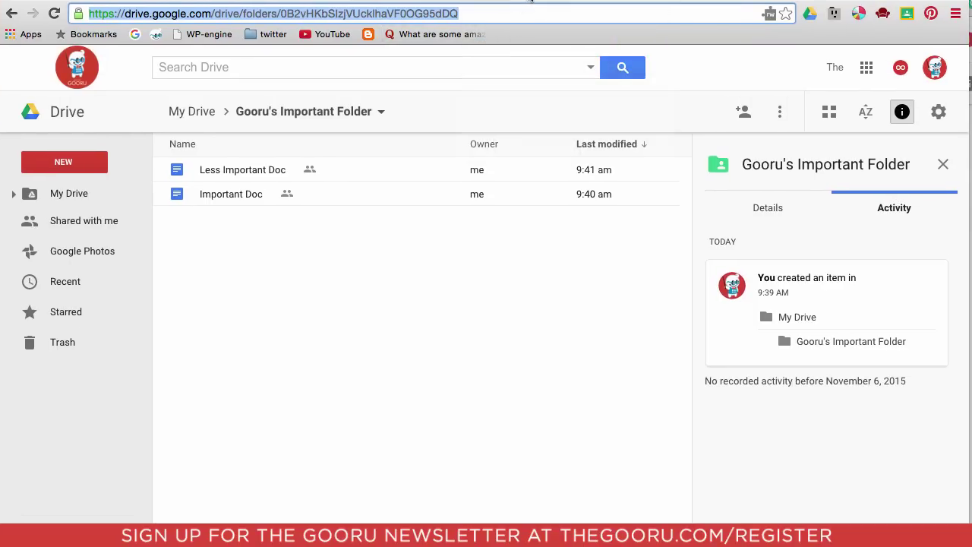
click(531, 3)
click(401, 291)
Paste the copied address into the Folder ID field and add Gooru's Important Folder
right_click(358, 295)
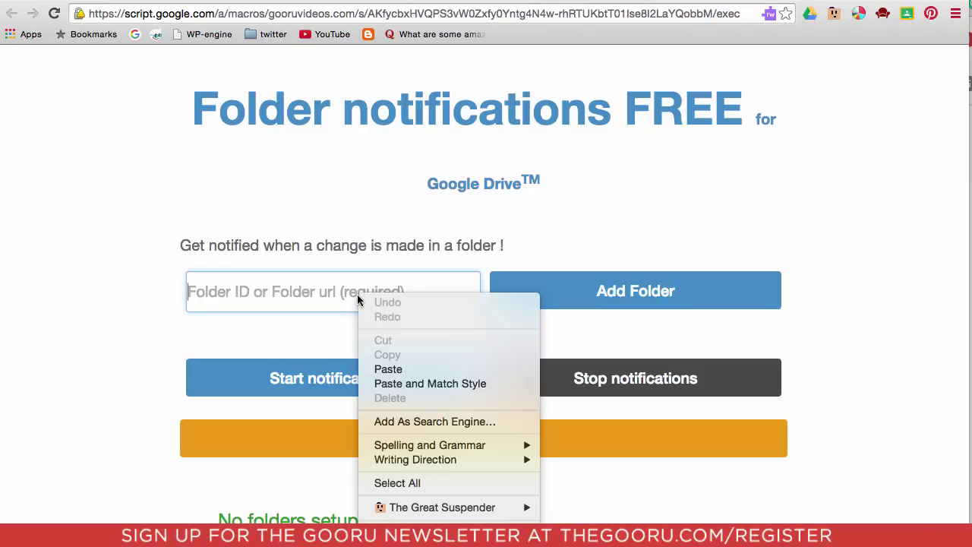
click(400, 372)
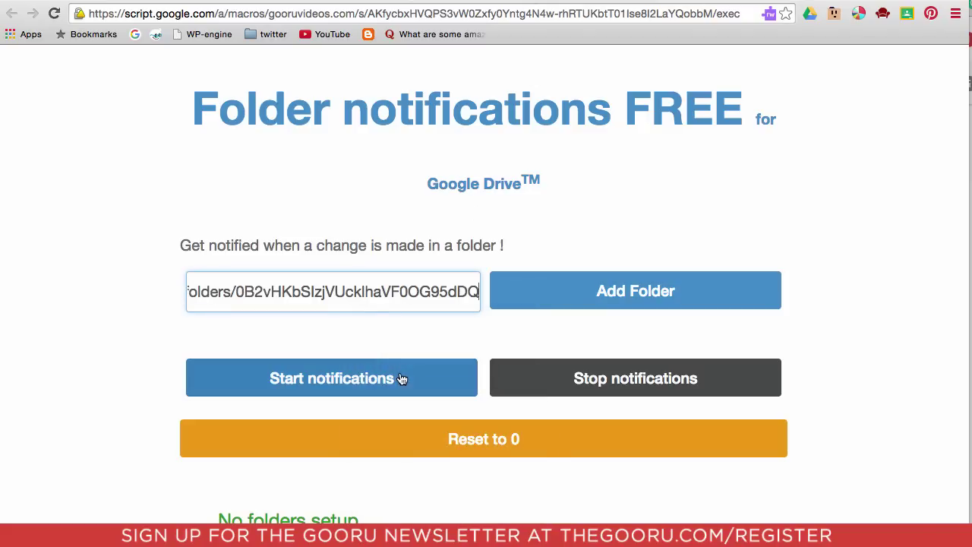
click(550, 294)
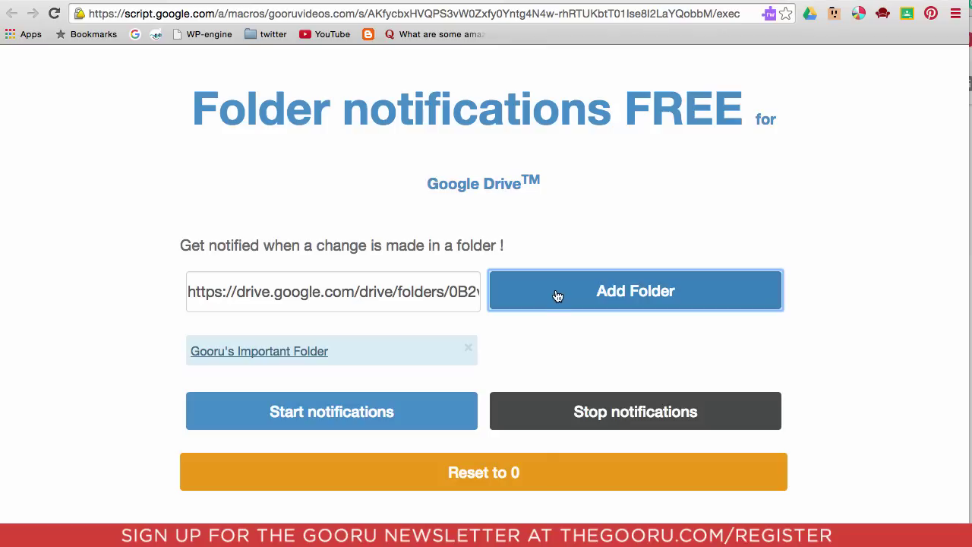
Start notifications for the watched folder, checking every 2 hours
click(423, 417)
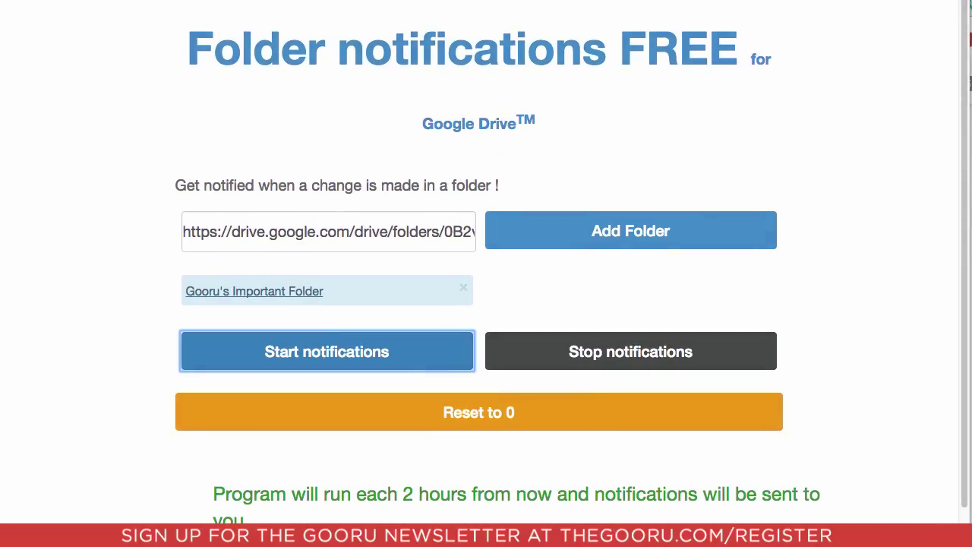
scroll(610, 505, down, 1)
scroll(609, 505, down, 1)
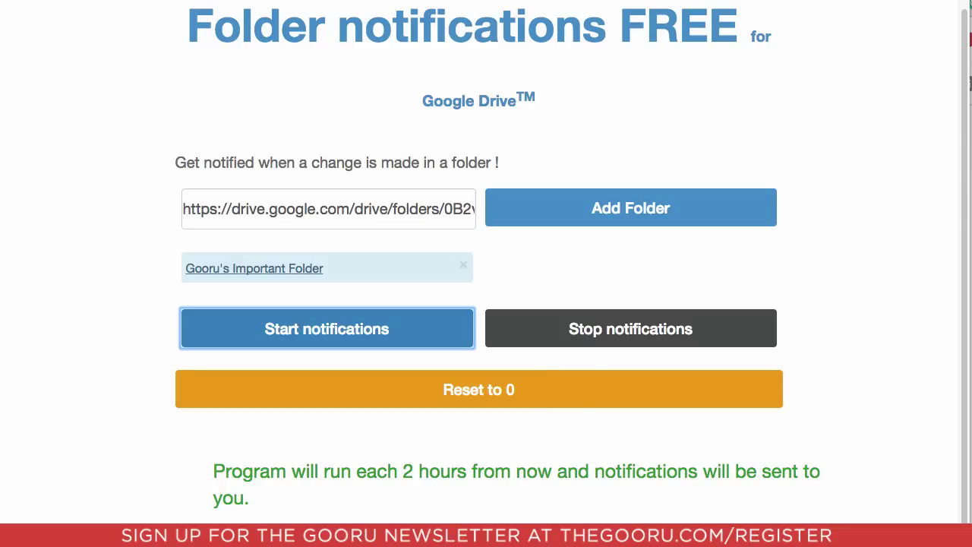
scroll(486, 288, up, 1)
scroll(486, 289, up, 1)
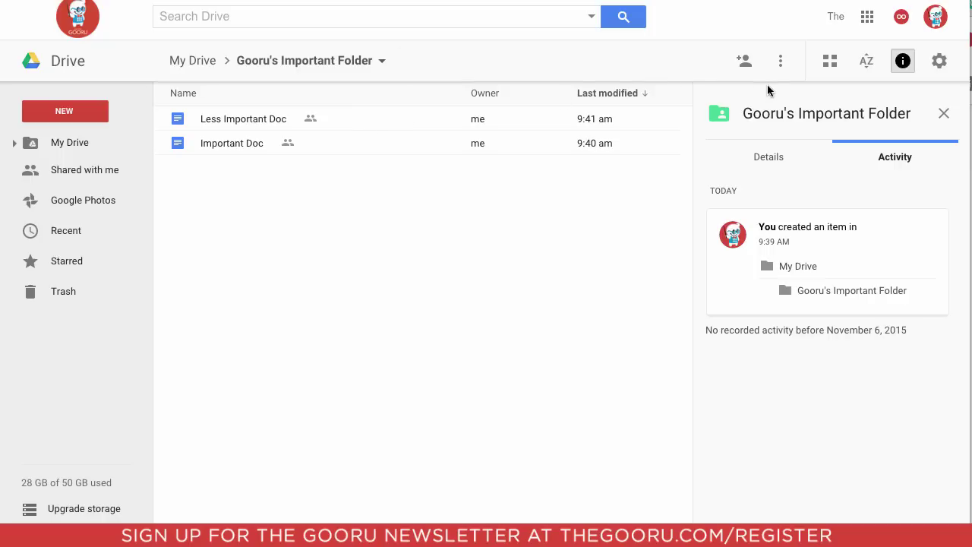
Open the folder's sharing settings, then open Important Doc from Gooru's Important Folder under Shared with me
click(745, 63)
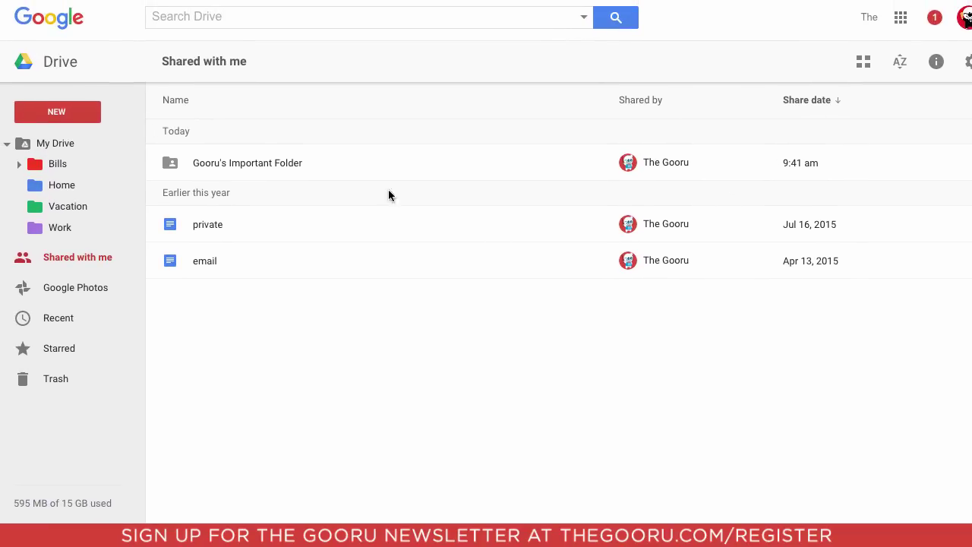
double_click(276, 166)
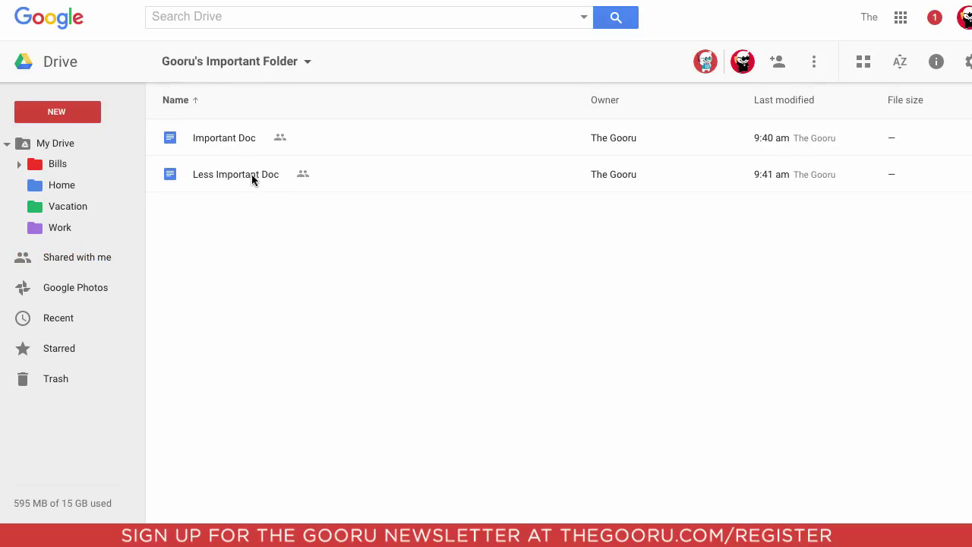
double_click(240, 137)
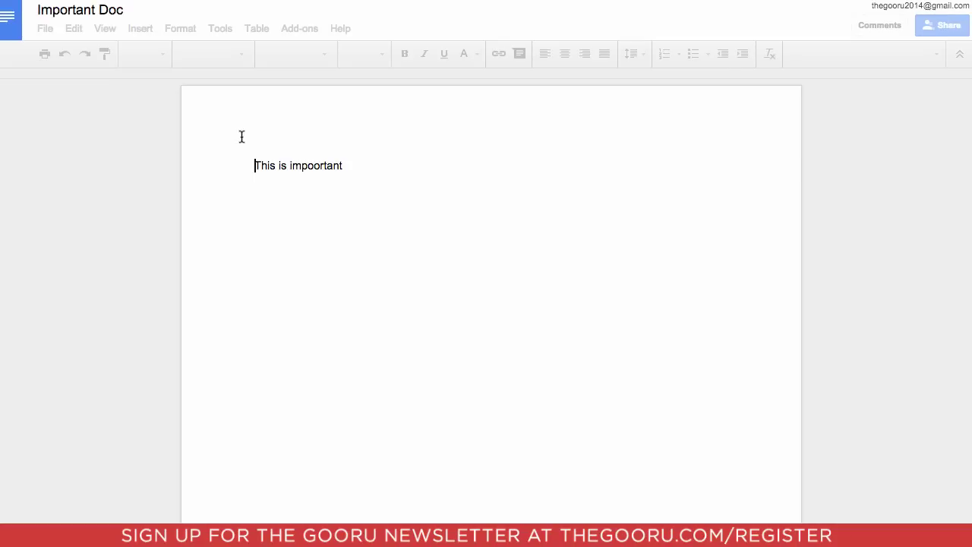
Insert 'very very', fix 'impoortant' and add '!' so the line reads 'This is very very important!'
click(290, 166)
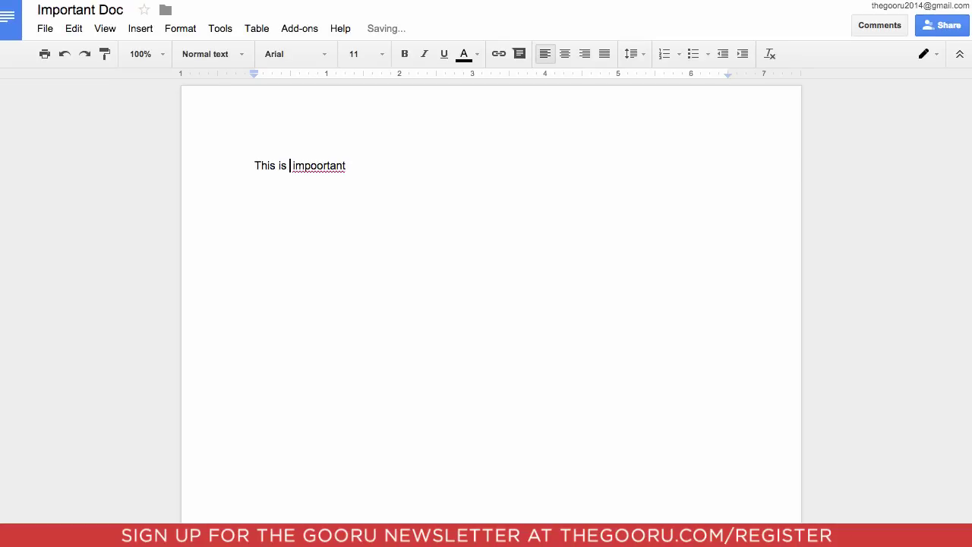
text(very )
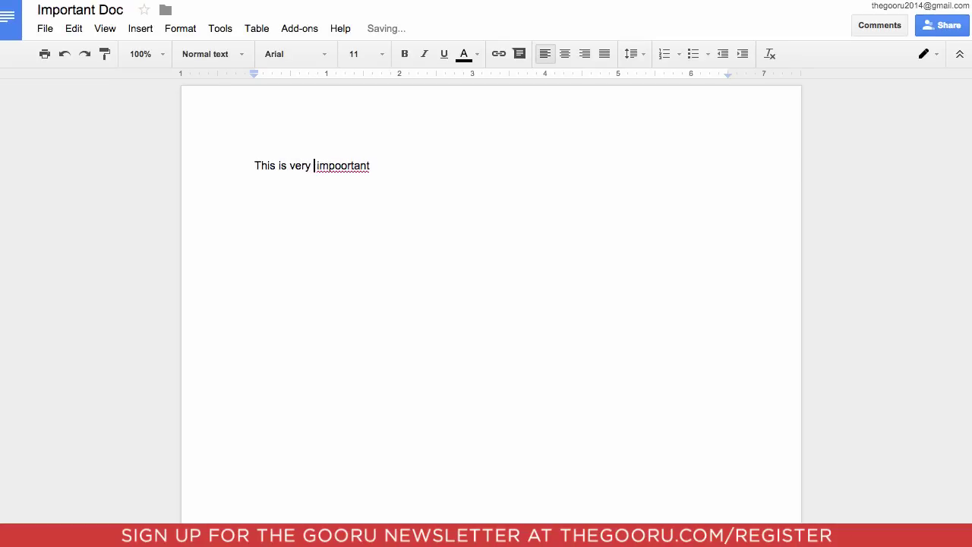
text(very)
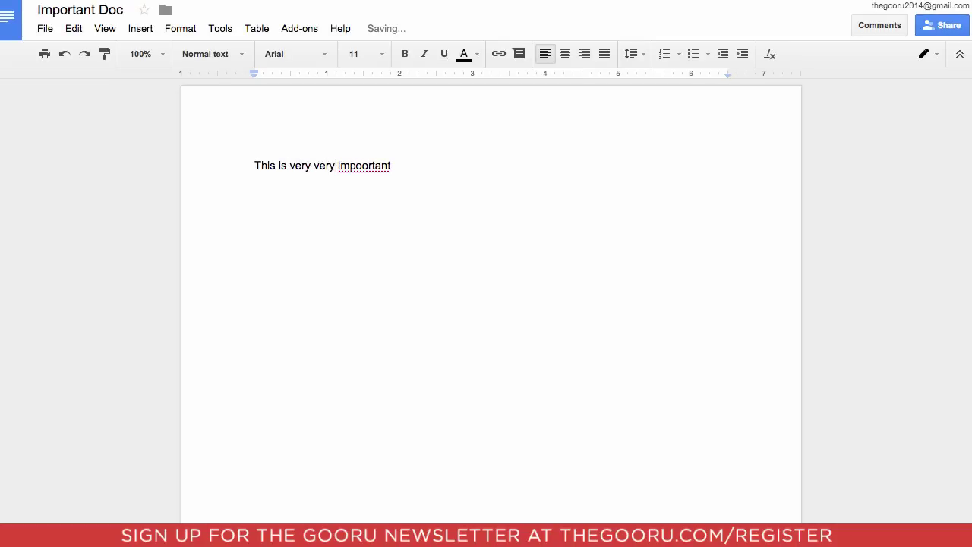
click(361, 166)
key(BackSpace)
click(387, 173)
text(!)
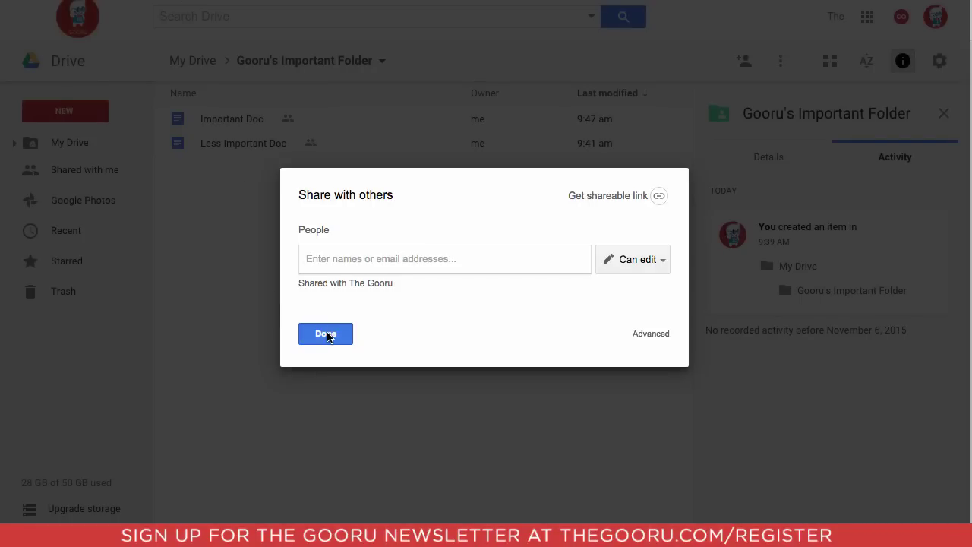
Close the Share with others dialog for Gooru's Important Folder with Done
click(326, 335)
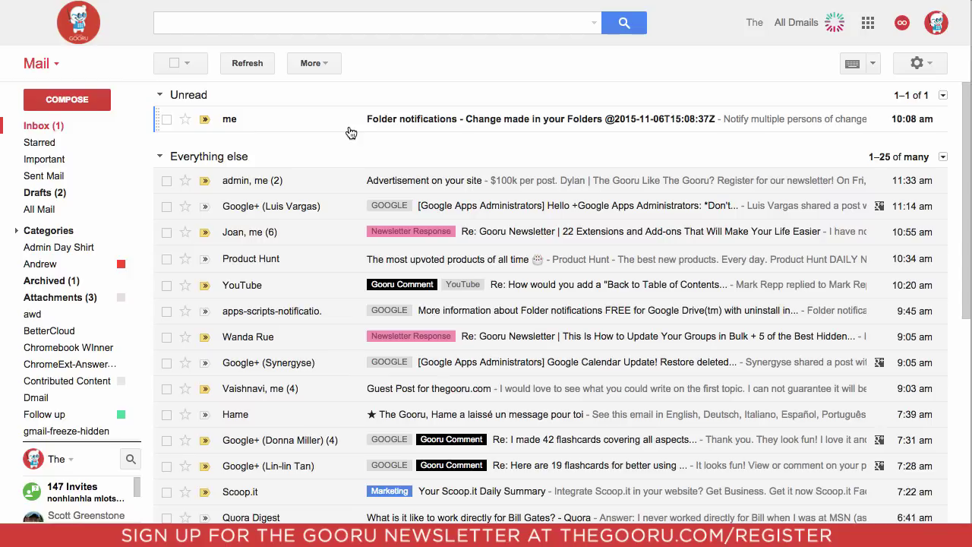
Open the 'Folder notifications - Change made in your Folders' email reporting Important Doc was modified
click(450, 123)
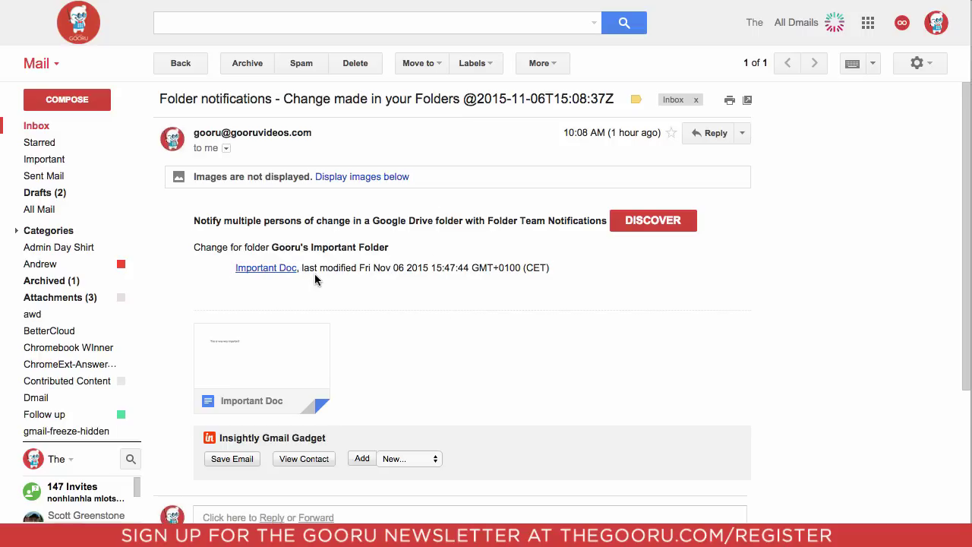
mouse_move(308, 341)
mouse_move(301, 358)
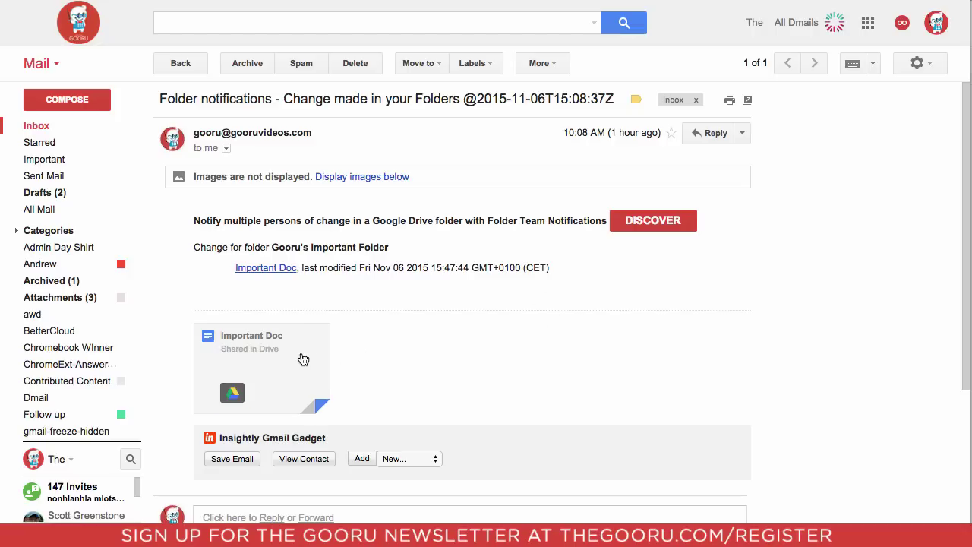